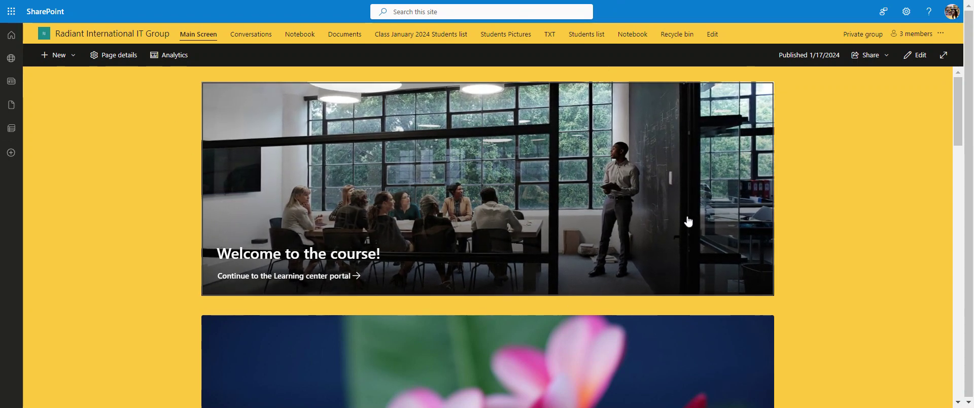
# Open the site permissions and view the available options for adding members.
pyautogui.click(908, 14)
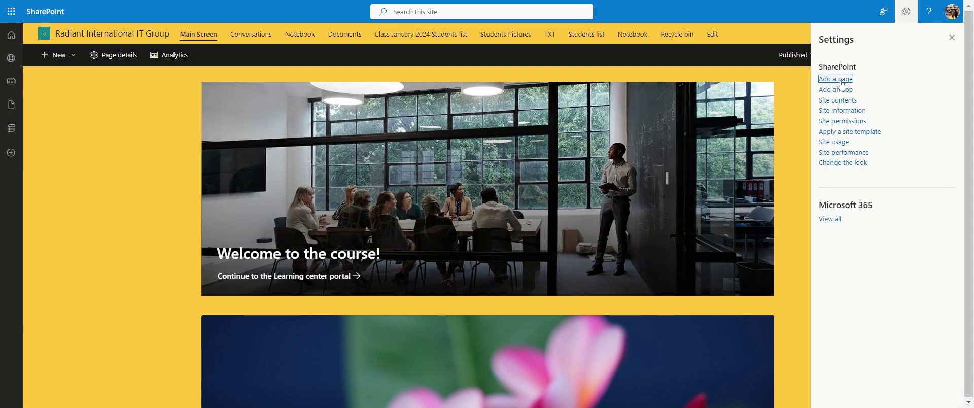
pyautogui.click(840, 122)
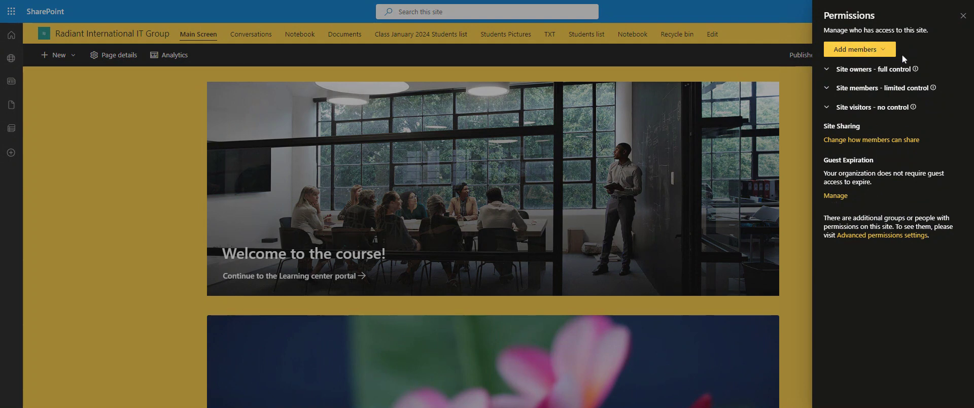
pyautogui.click(886, 49)
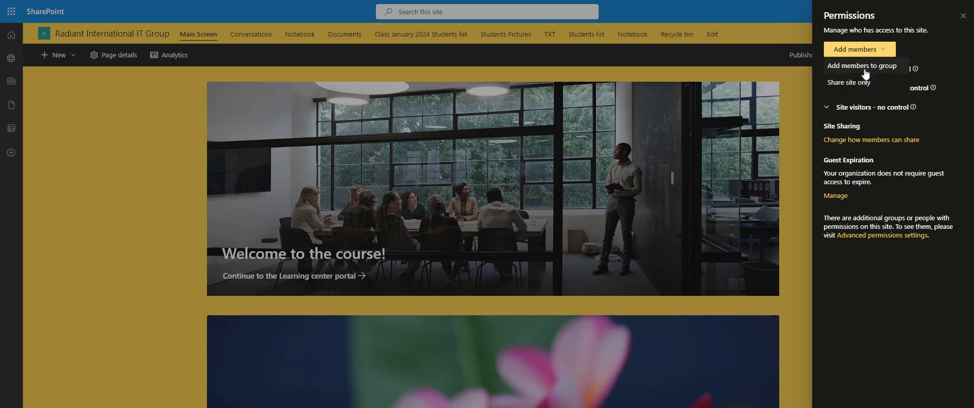
pyautogui.click(884, 303)
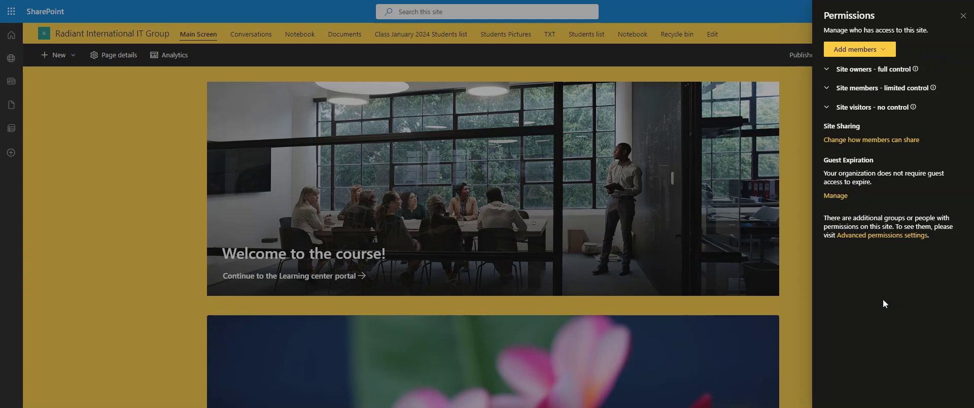
# Review who belongs to the site members and site visitors permission groups.
pyautogui.click(827, 89)
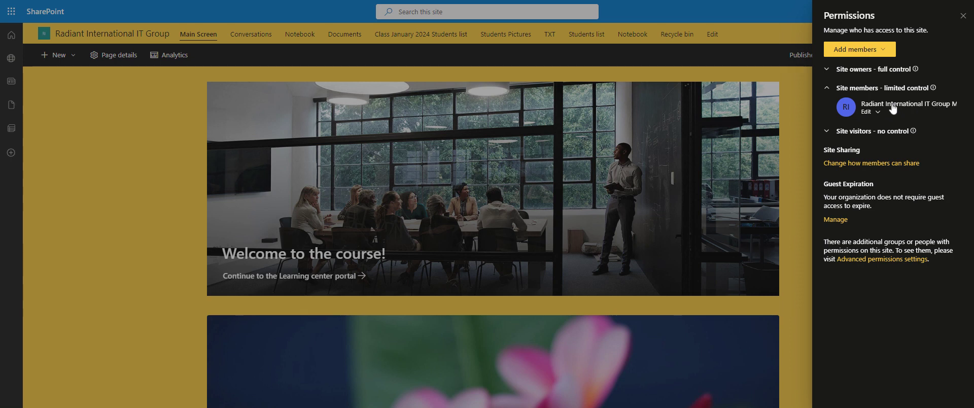
pyautogui.click(828, 89)
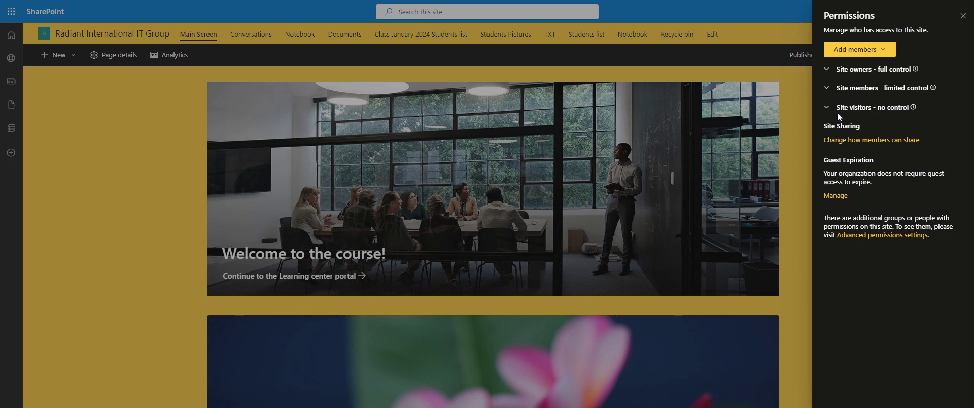
pyautogui.click(827, 107)
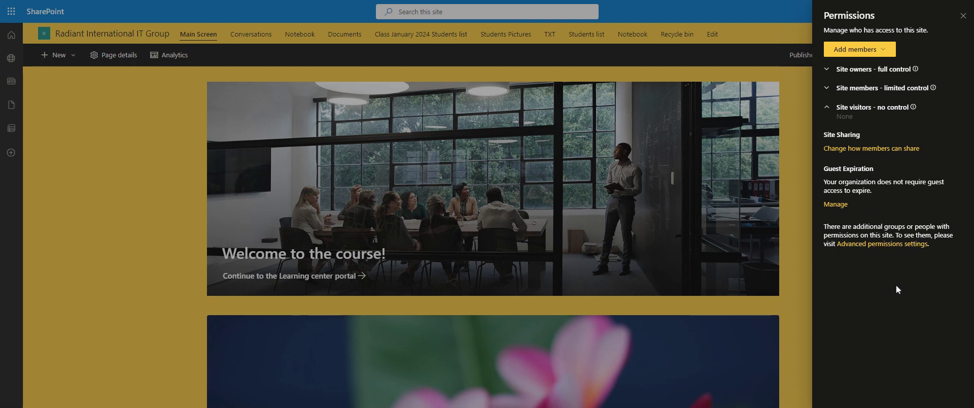
# Go to the advanced permissions settings and start granting permissions on the Radiant International IT Group site.
pyautogui.click(877, 247)
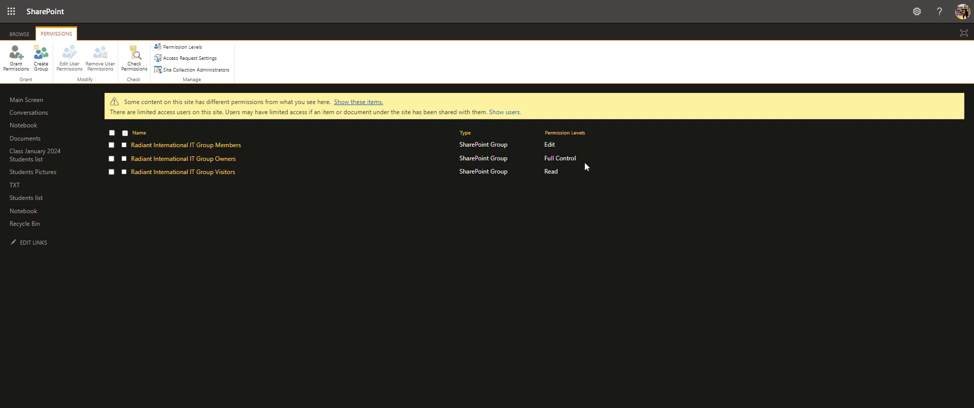
pyautogui.click(111, 145)
pyautogui.click(111, 145)
pyautogui.click(17, 71)
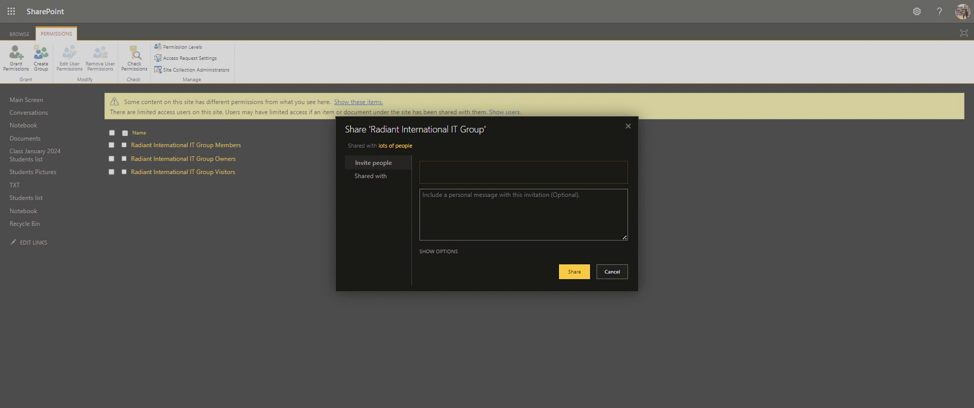
# Try to find several people by name to invite to the site.
pyautogui.write('cher')
pyautogui.press('BackSpace')
pyautogui.press('BackSpace')
pyautogui.press('BackSpace')
pyautogui.press('BackSpace')
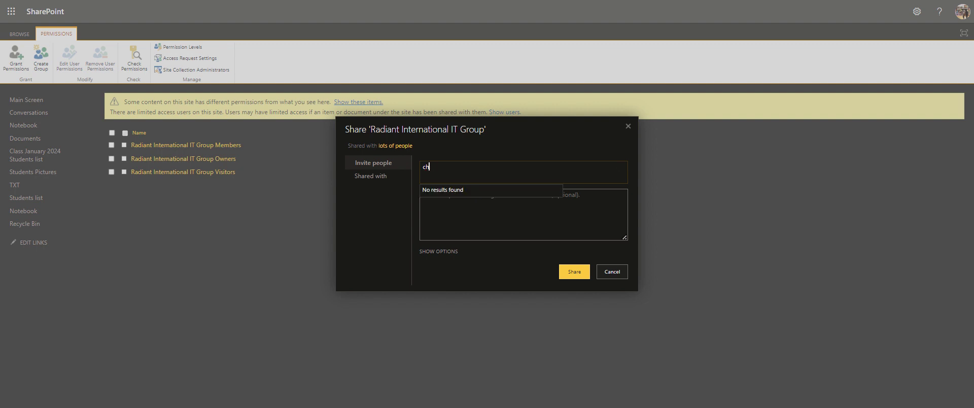
pyautogui.write('ab')
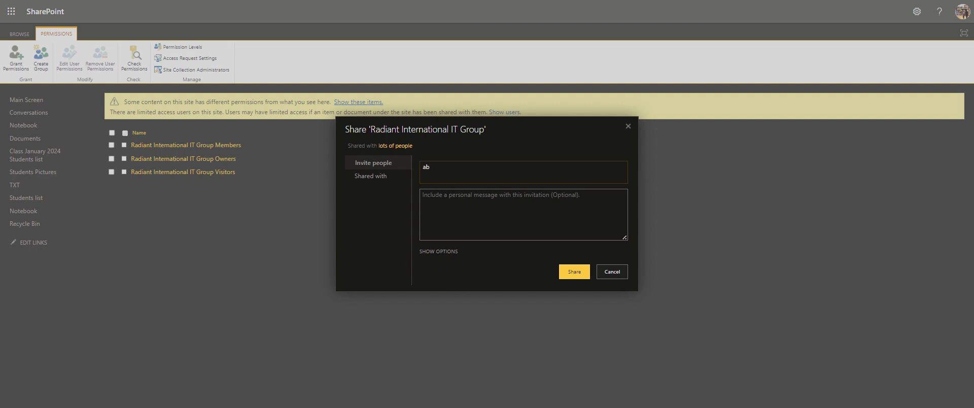
pyautogui.write('ebe')
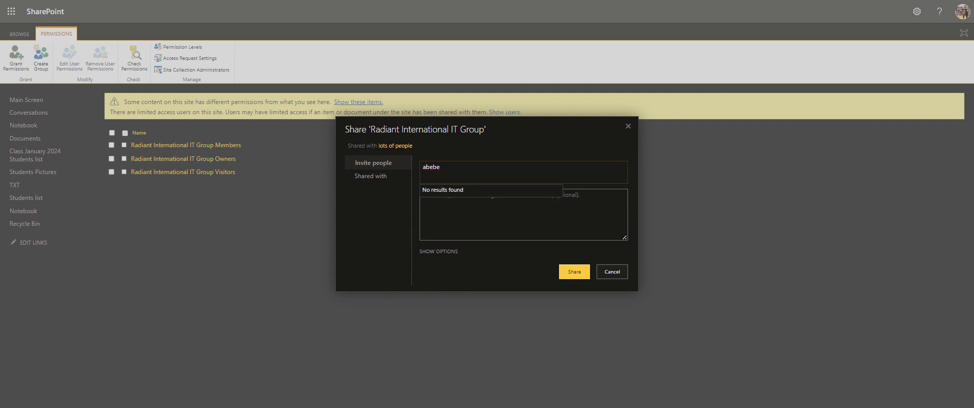
pyautogui.press('BackSpace')
pyautogui.press('BackSpace')
pyautogui.press('BackSpace')
pyautogui.press('BackSpace')
pyautogui.press('BackSpace')
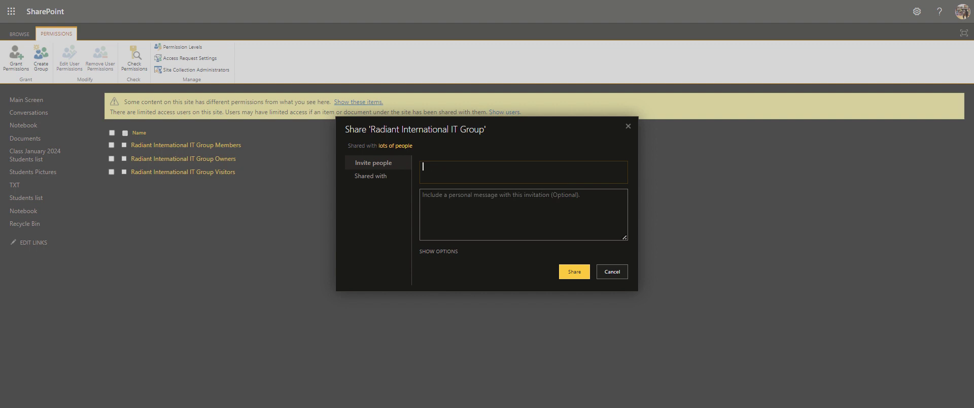
pyautogui.write('meron')
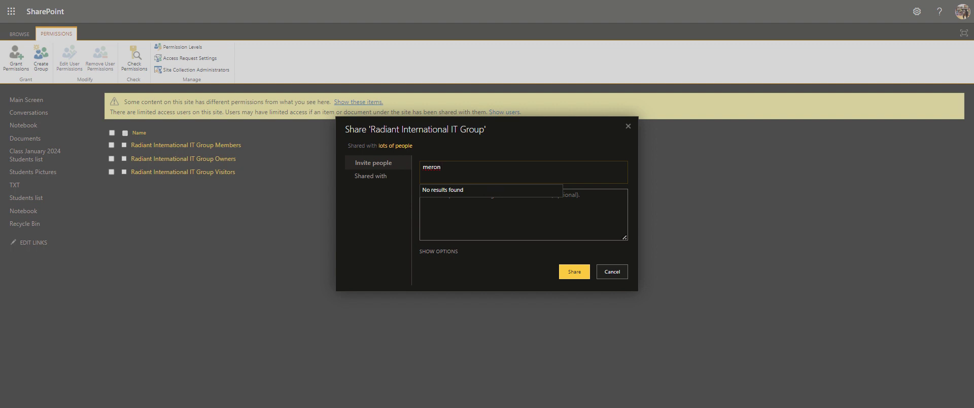
pyautogui.press('BackSpace')
pyautogui.press('BackSpace')
pyautogui.press('BackSpace')
# Find an existing user by name, pick the second suggested person and share the Radiant International IT Group site with them.
pyautogui.write('endr')
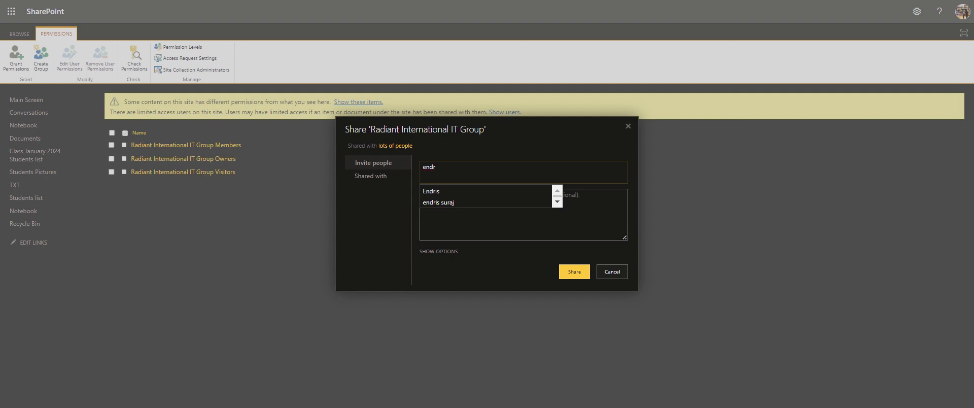
pyautogui.click(447, 203)
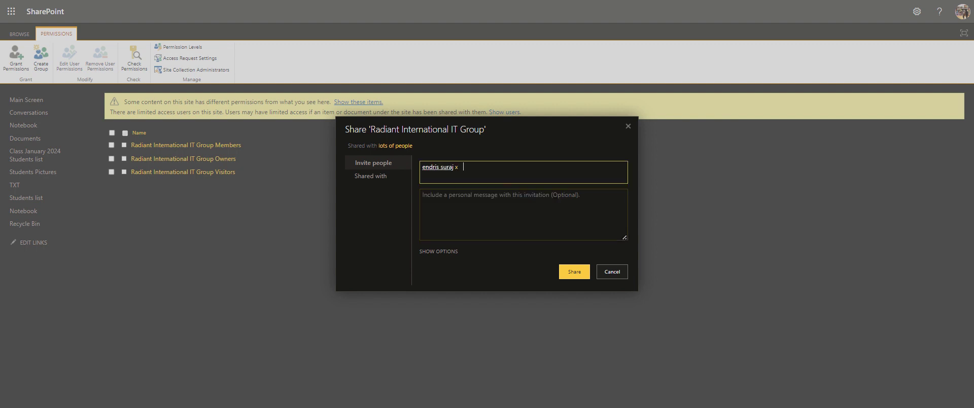
pyautogui.click(577, 278)
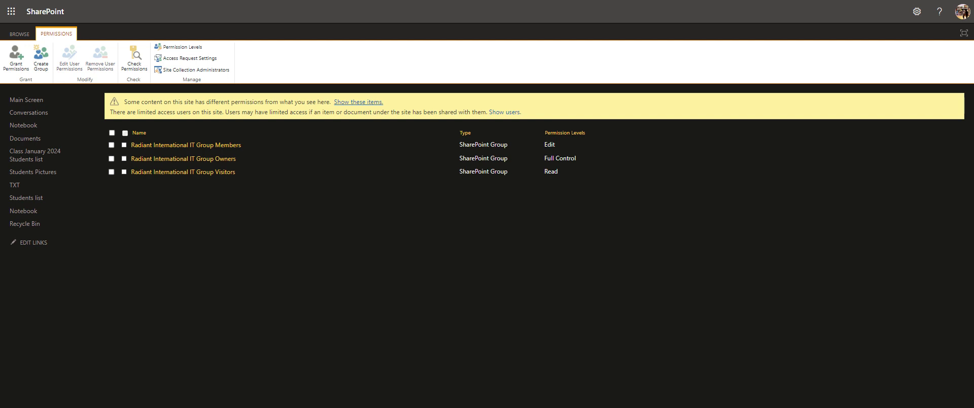
# Start another permission grant for the Radiant International IT Group site.
pyautogui.click(16, 69)
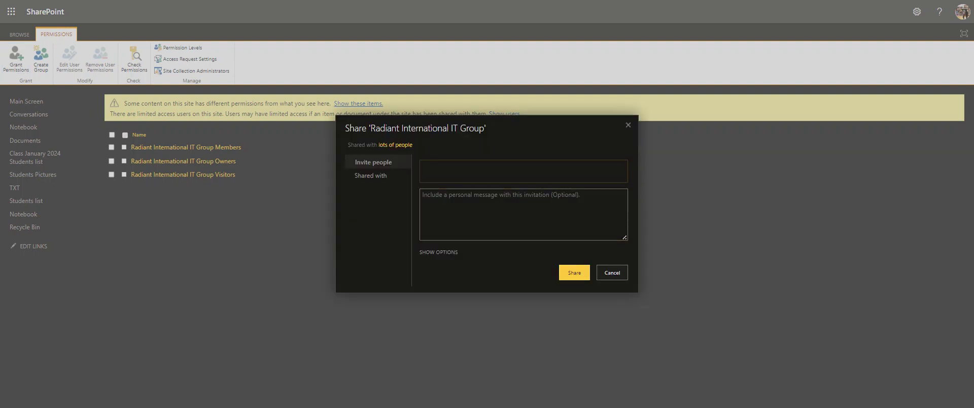